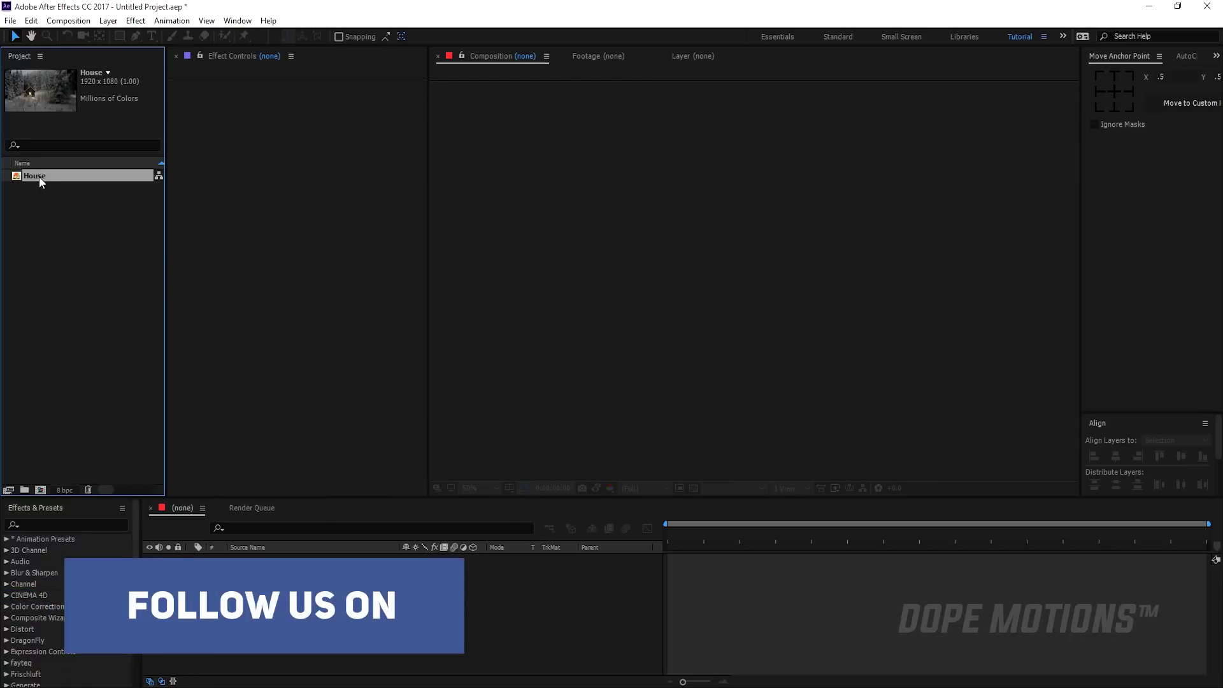
- Create a House 2 composition from the cabin photo and select the House layer
drag(40, 177, 40, 494)
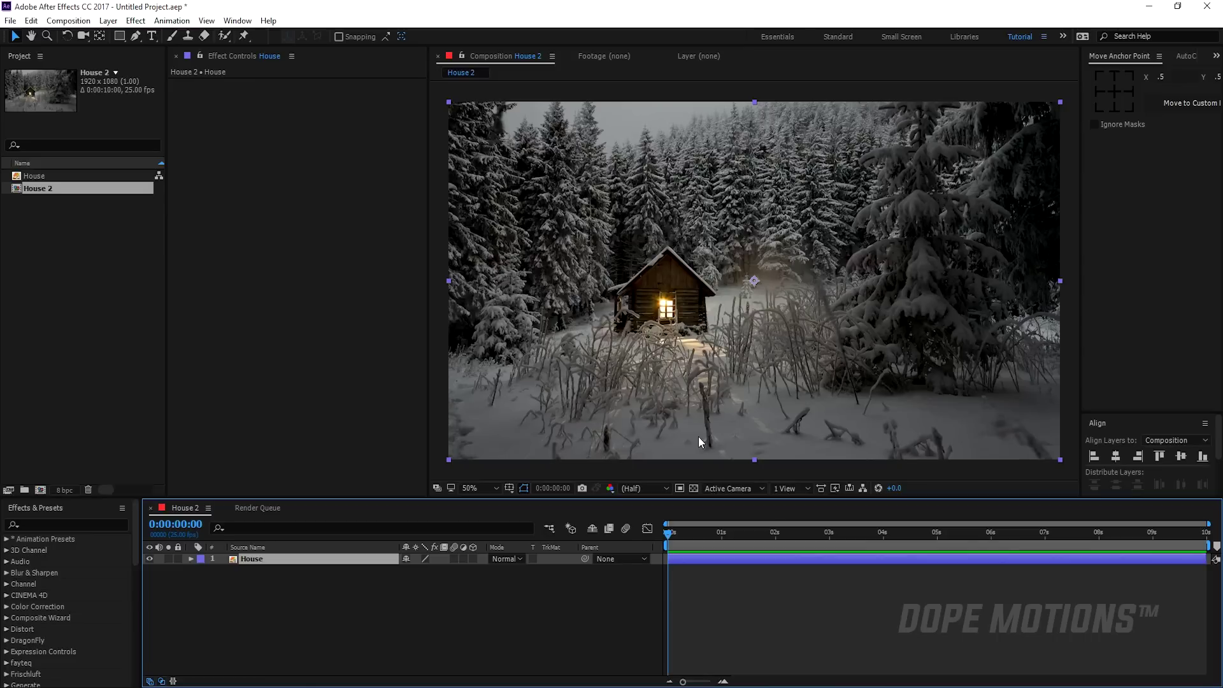
drag(675, 532, 648, 542)
click(232, 599)
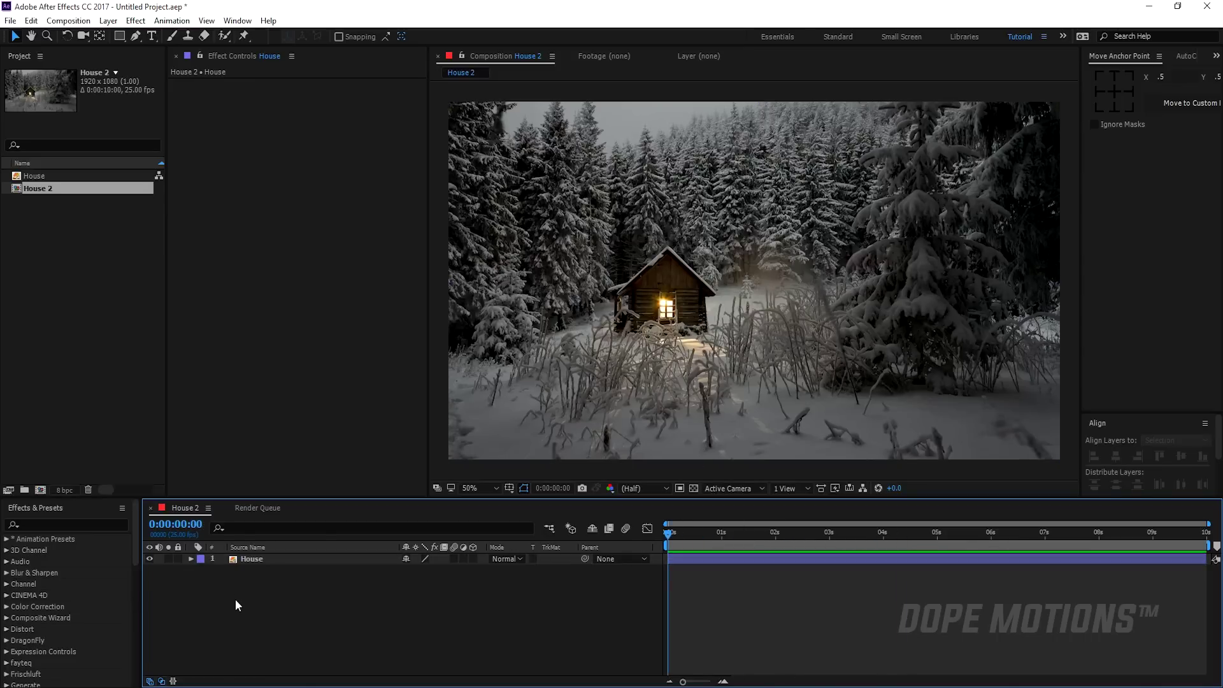
click(251, 558)
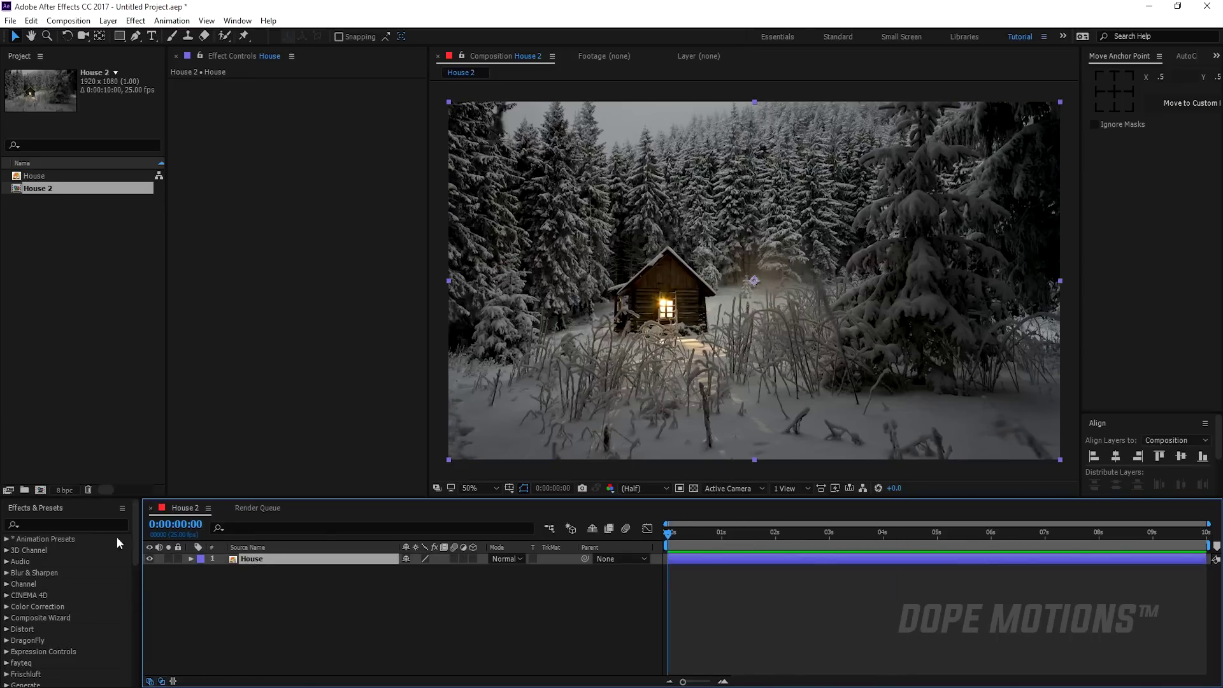
- Apply CC Snowfall to the House layer at default settings and preview it
click(45, 524)
text(cc sn)
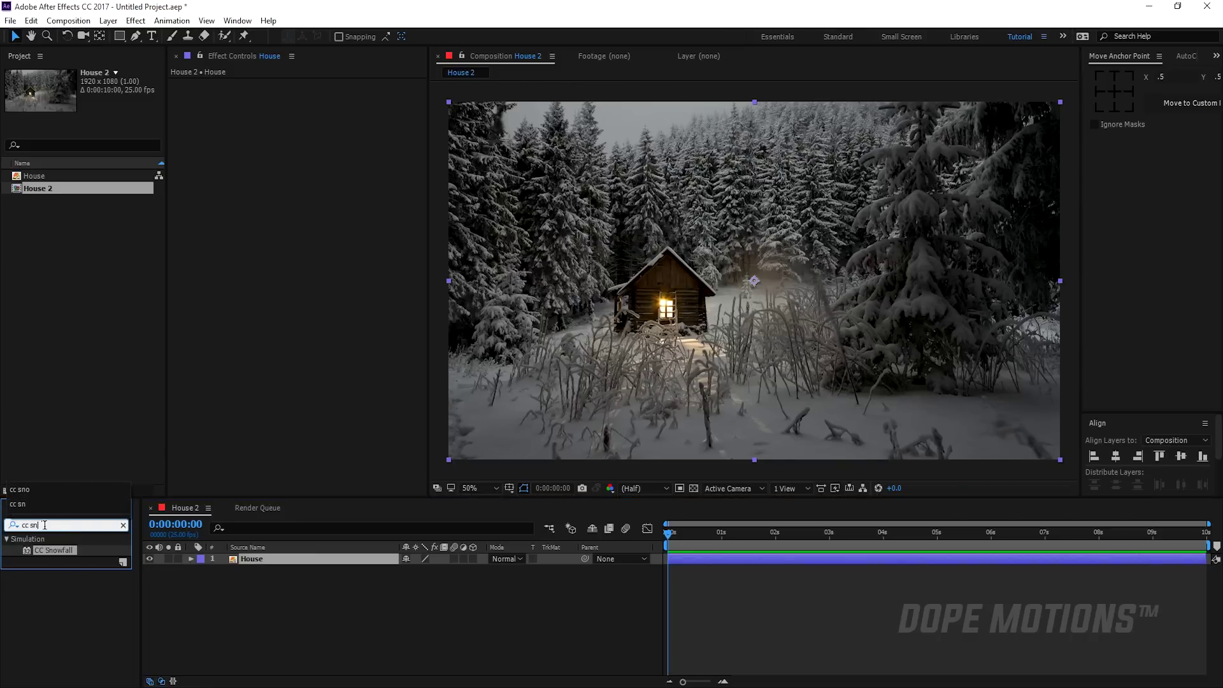
text(o)
drag(60, 551, 265, 560)
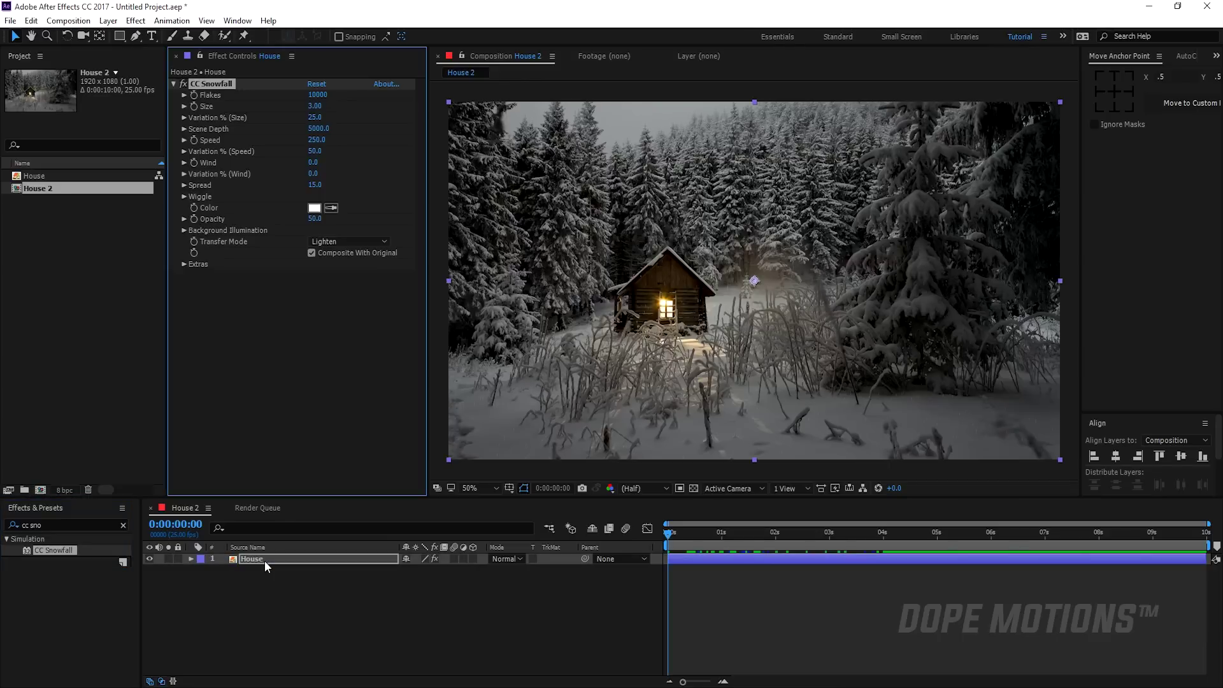
mouse_move(683, 533)
mouse_down()
mouse_move(1026, 537)
mouse_move(678, 542)
mouse_move(776, 531)
mouse_move(924, 541)
mouse_move(696, 551)
mouse_up()
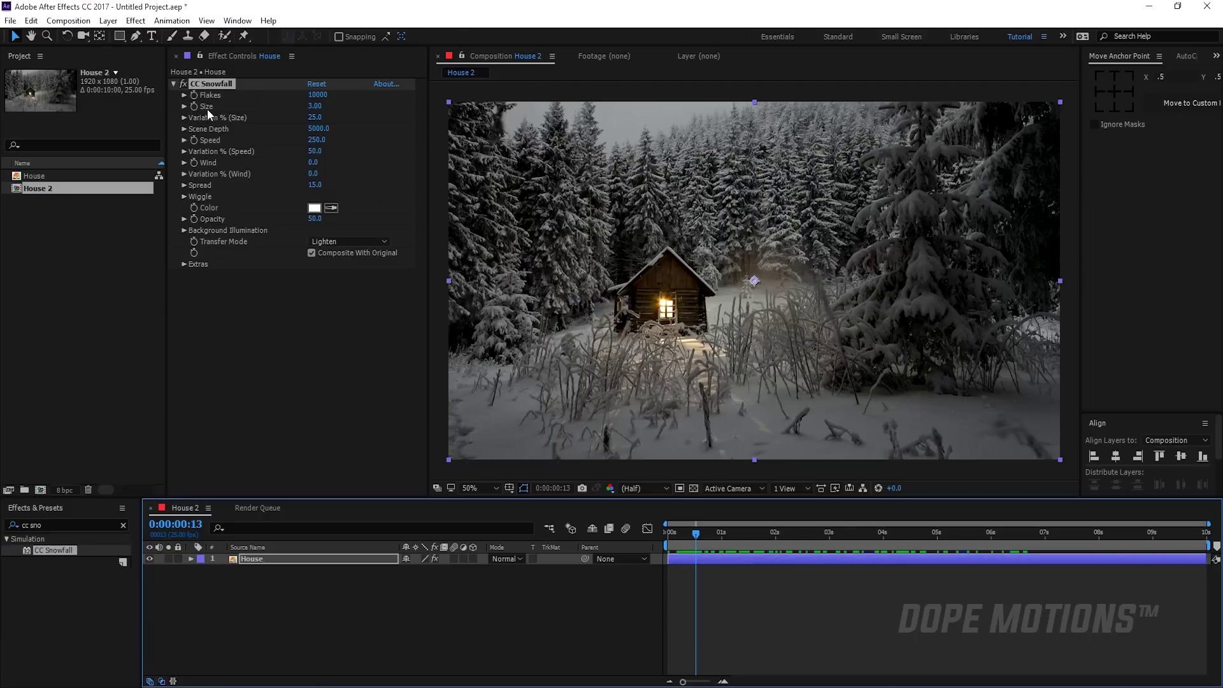
- Set CC Snowfall flake Size to 8 and Variation % (Size) to 50
click(315, 106)
text(8)
click(301, 314)
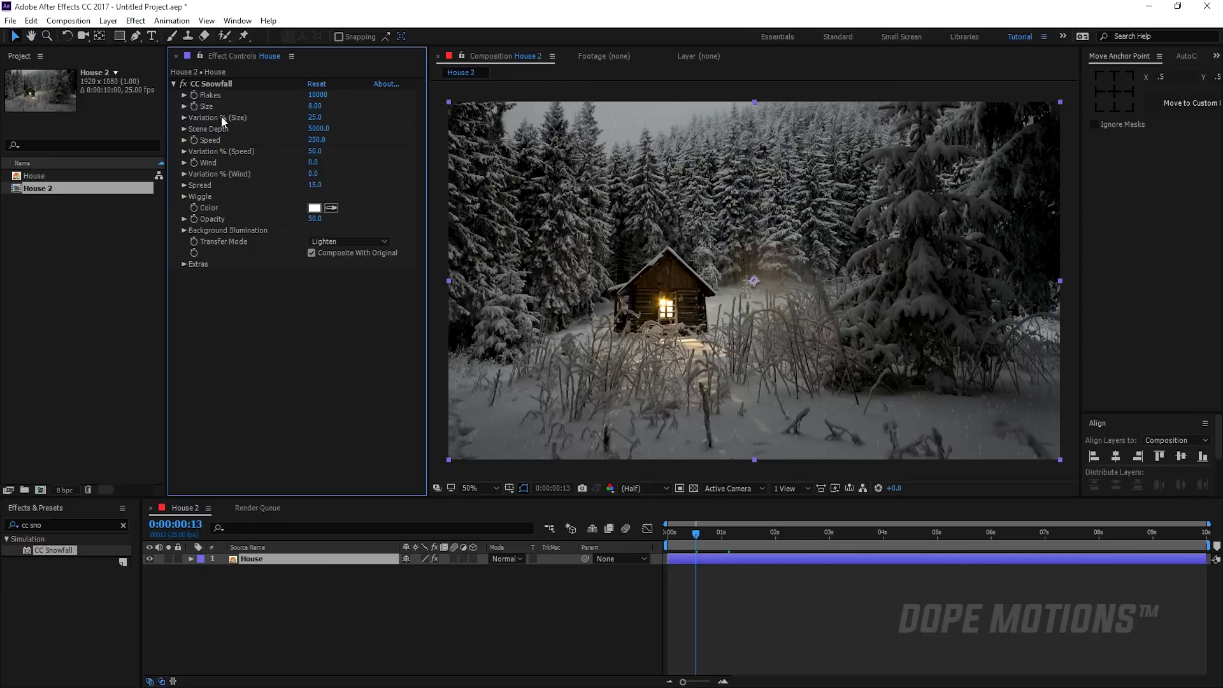
click(315, 118)
text(50)
click(292, 302)
- Set the snowfall Scene Depth to 3000 and preview the result
drag(316, 128, 199, 134)
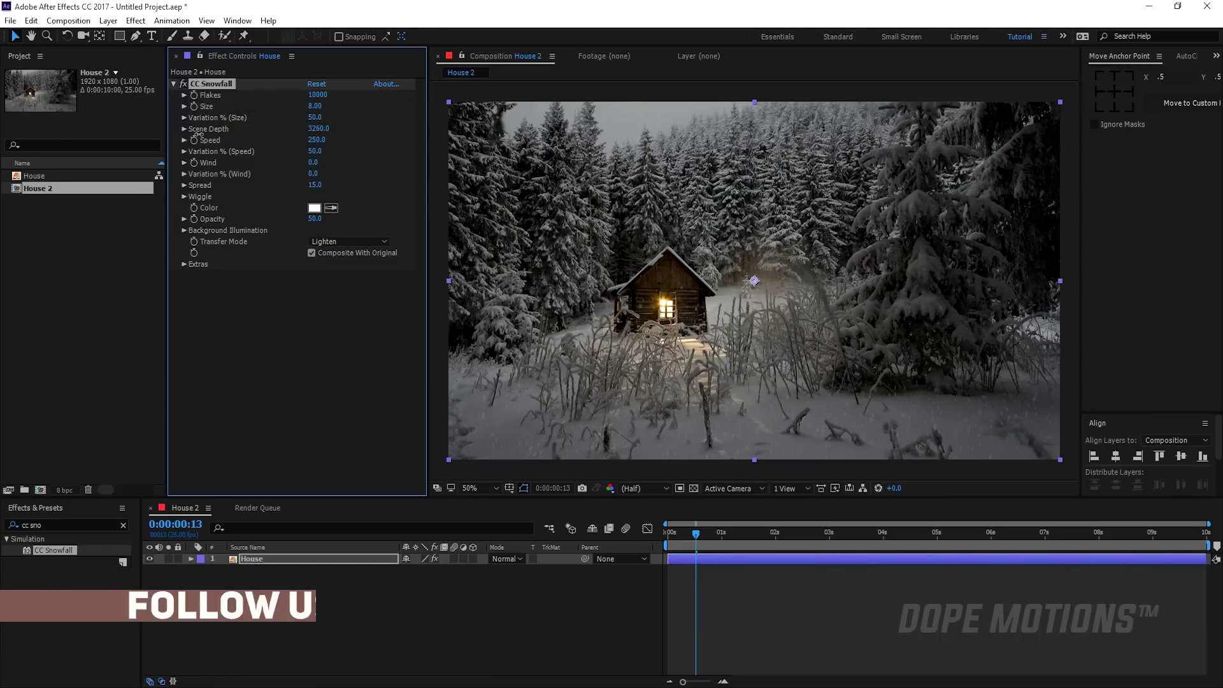
click(317, 129)
text(3000)
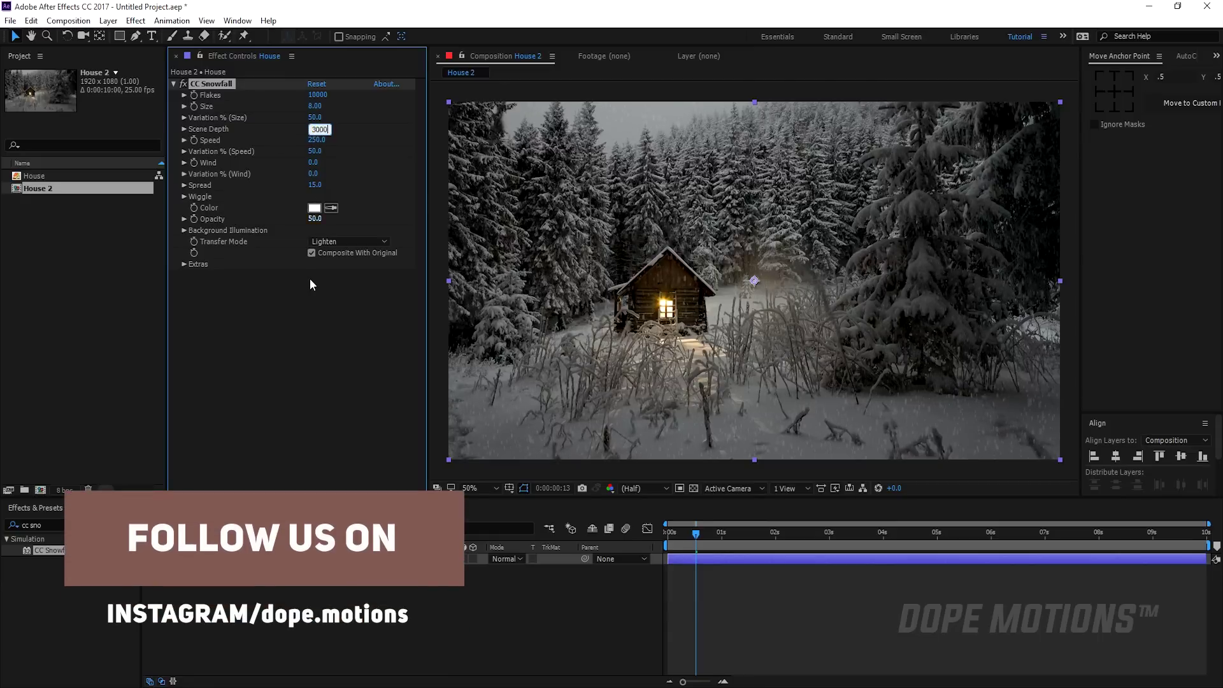
click(309, 283)
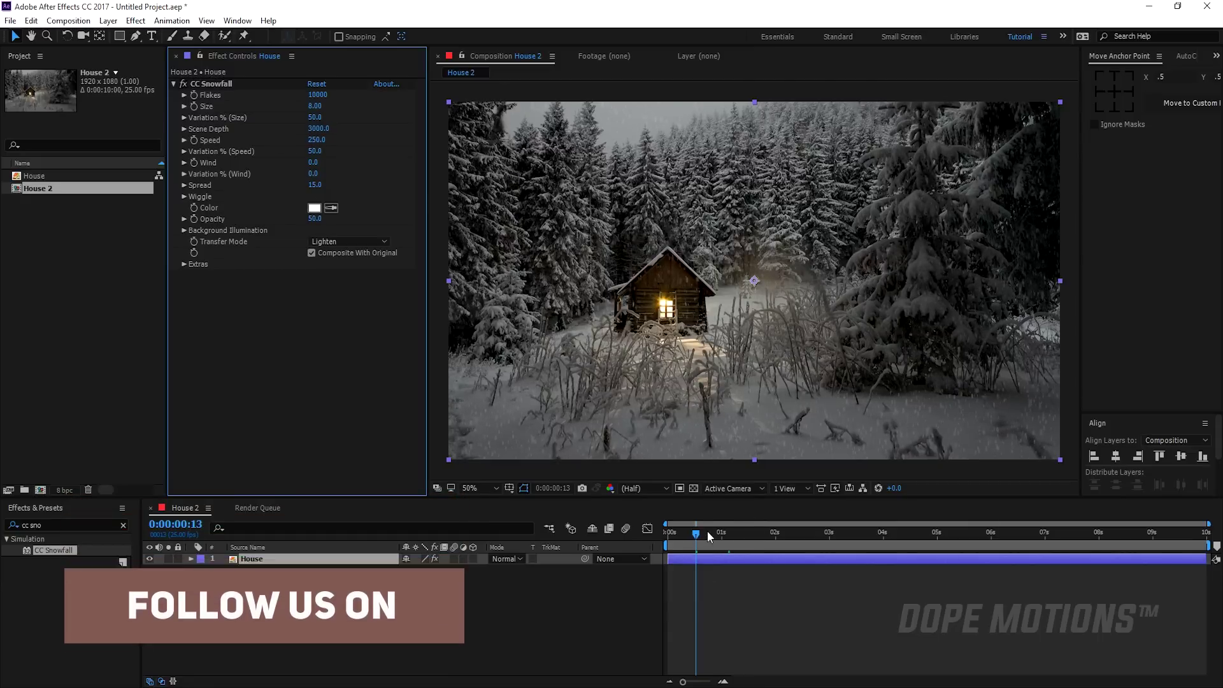
drag(708, 530, 674, 535)
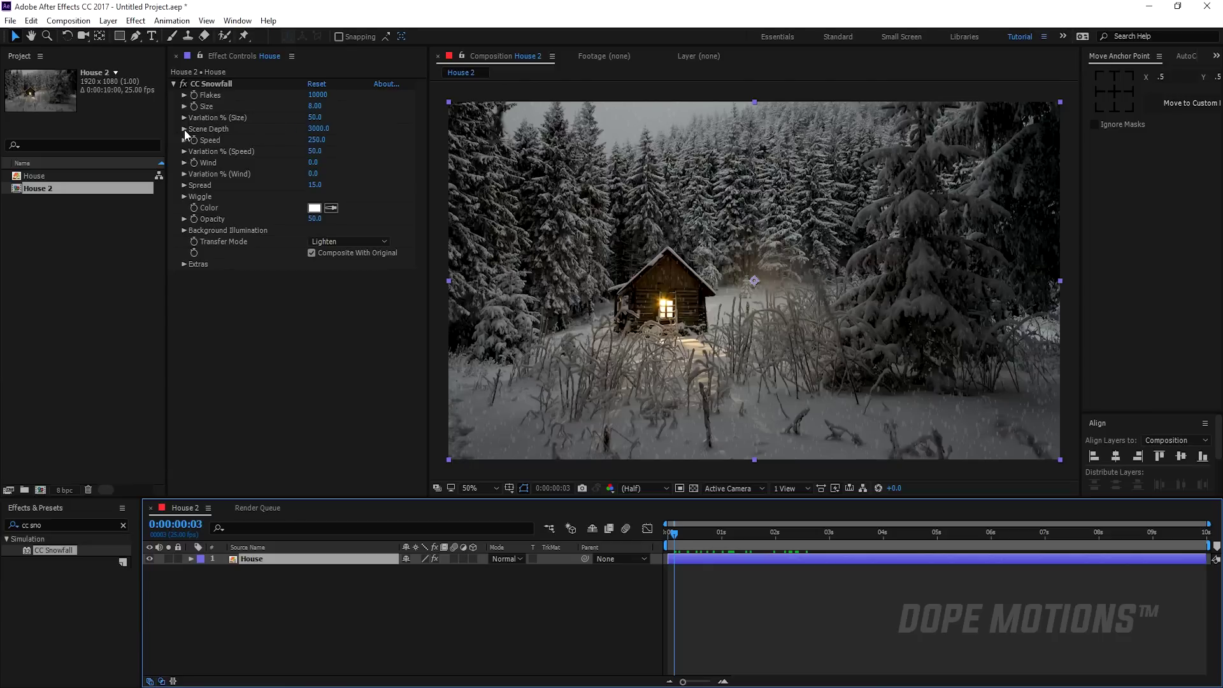
- Raise CC Snowfall Speed to 700 and preview the faster snow
click(317, 140)
text(700)
click(717, 507)
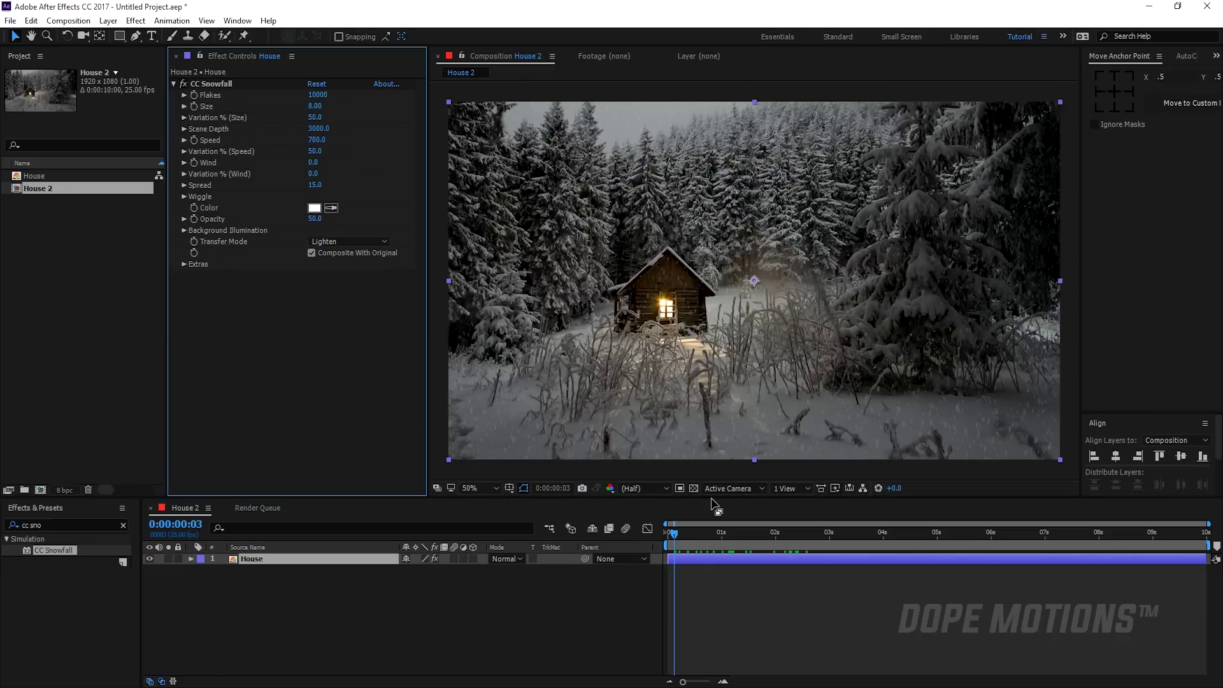
key(space)
mouse_move(715, 534)
mouse_down()
mouse_move(855, 537)
mouse_move(691, 540)
mouse_move(804, 544)
mouse_move(706, 544)
mouse_up()
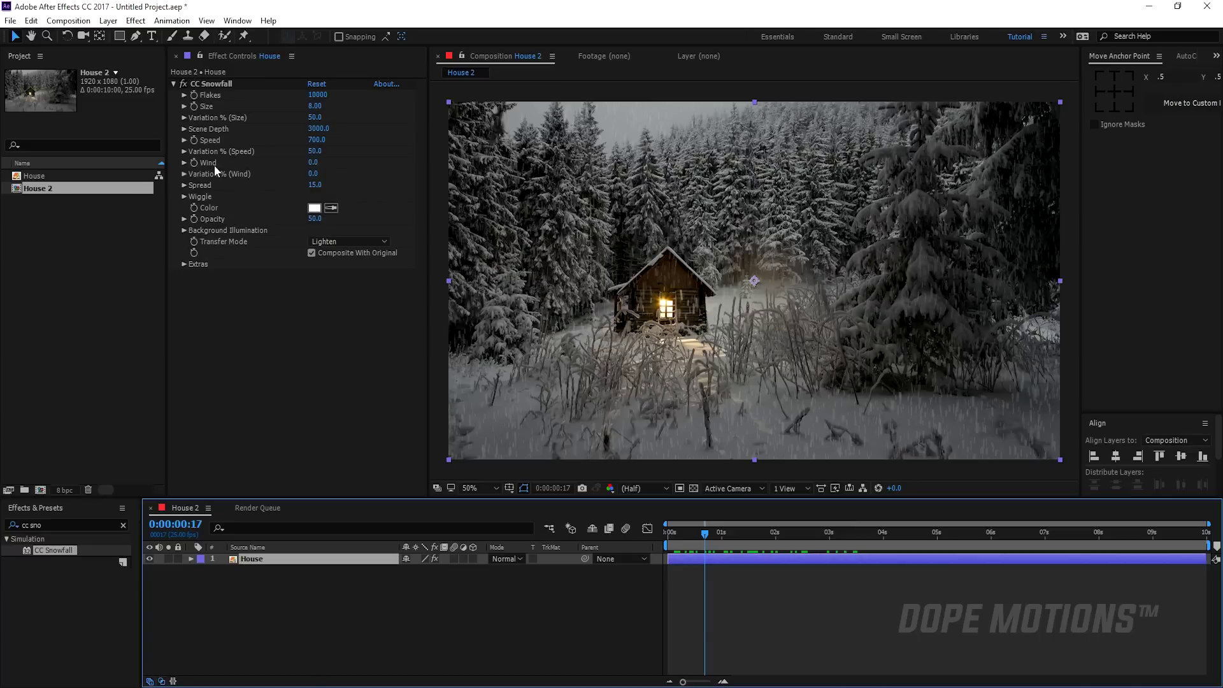
- Set Wind to 300 and widen Spread to about 60.2, then preview the blowing snow
click(313, 163)
text(300)
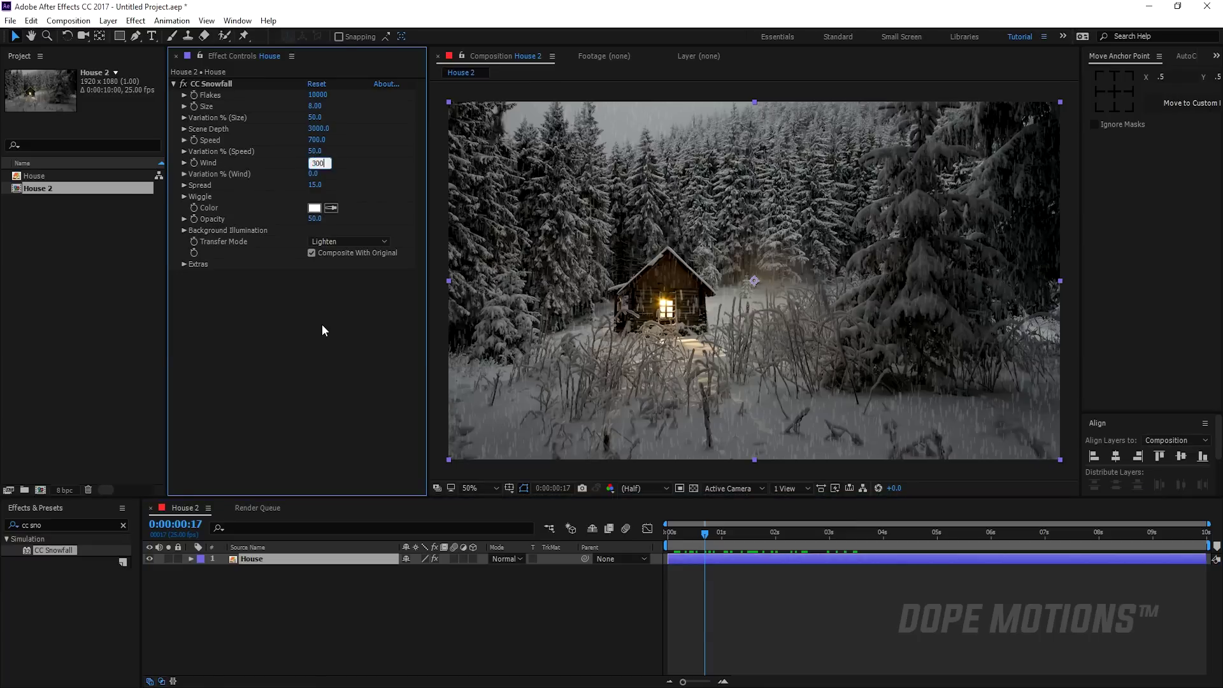
key(Return)
drag(713, 533, 771, 542)
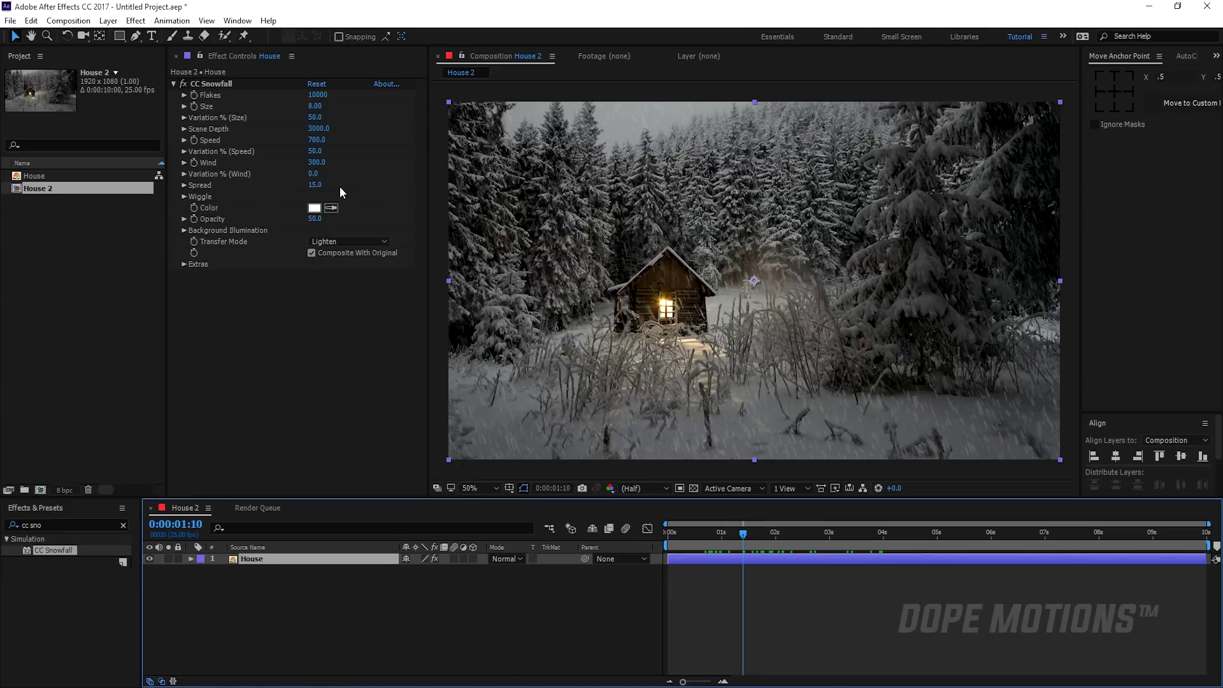
drag(317, 186, 605, 187)
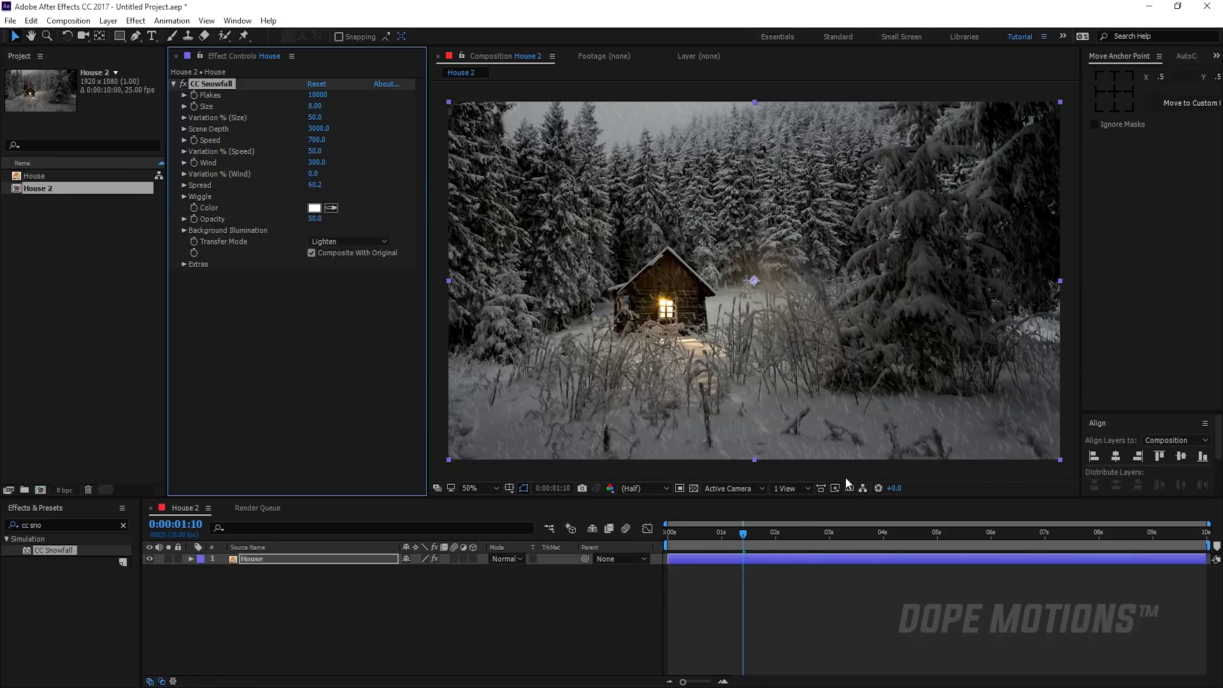
drag(720, 534, 854, 534)
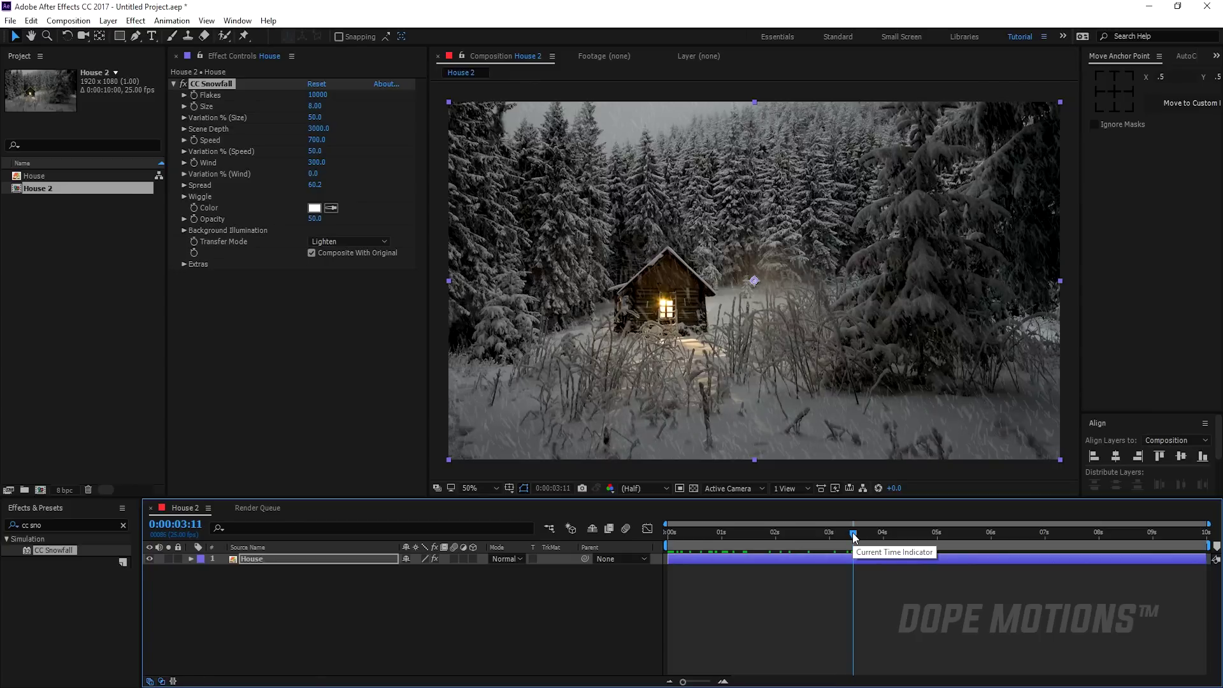
drag(782, 537, 649, 540)
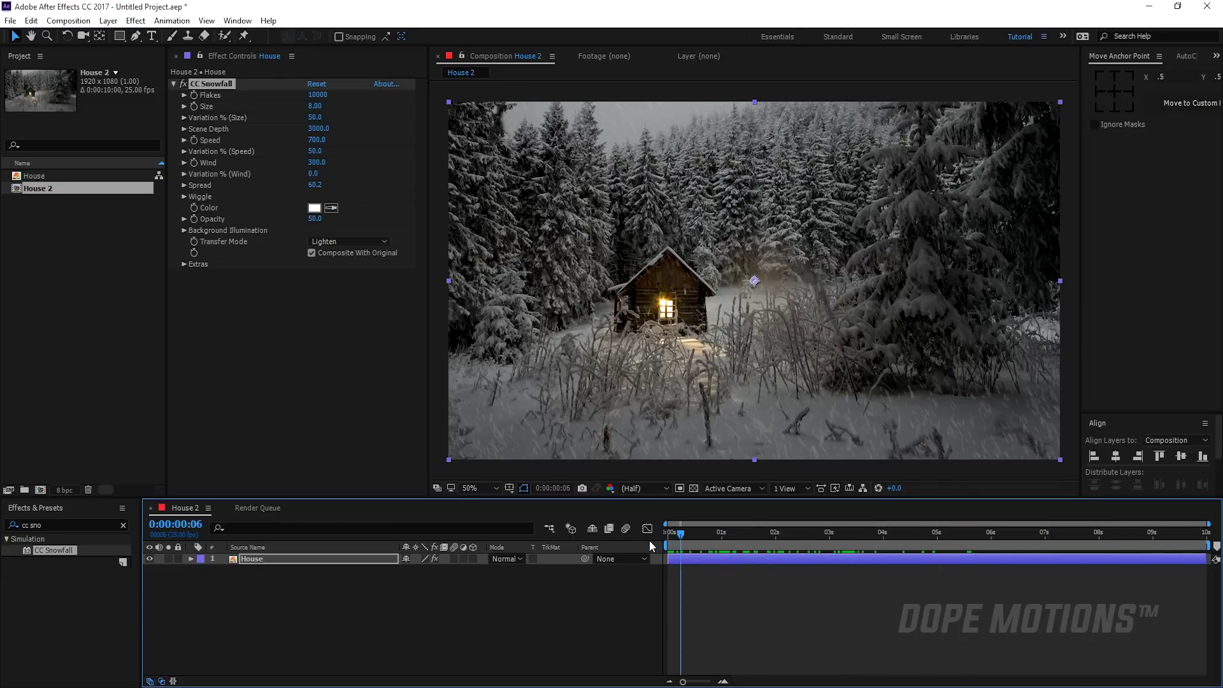
key(space)
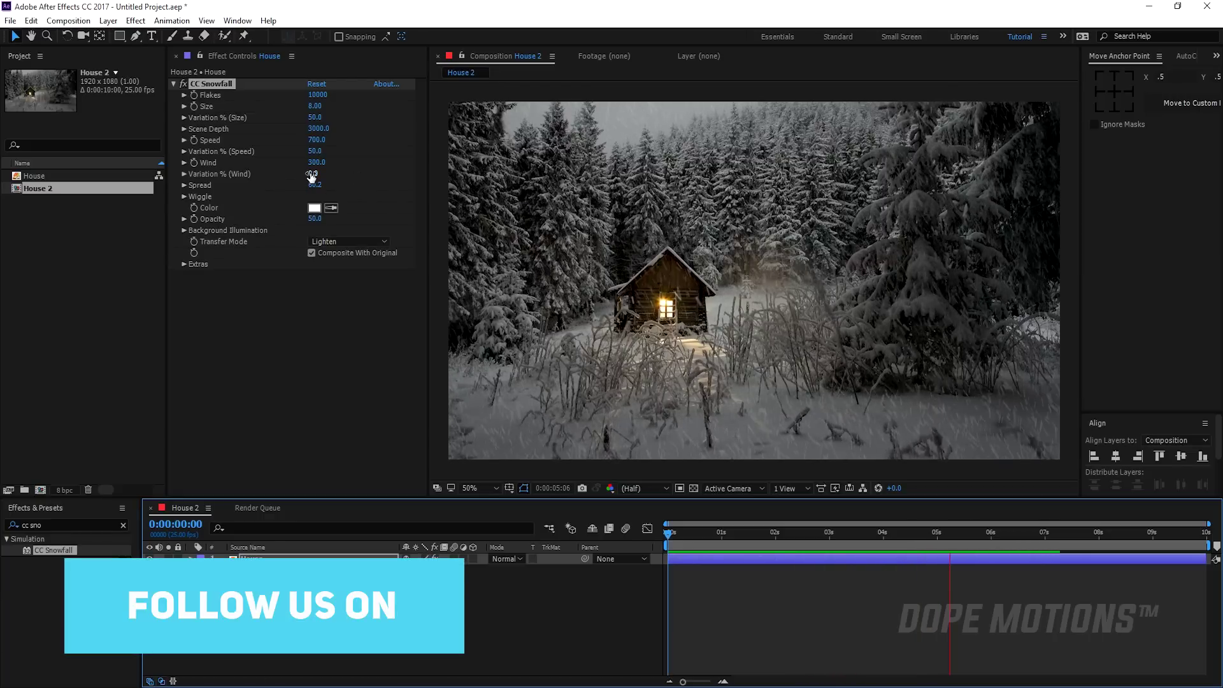
- Give CC Snowfall a Variation % (Wind) of 50 and a Speed of 800
click(313, 173)
text(5)
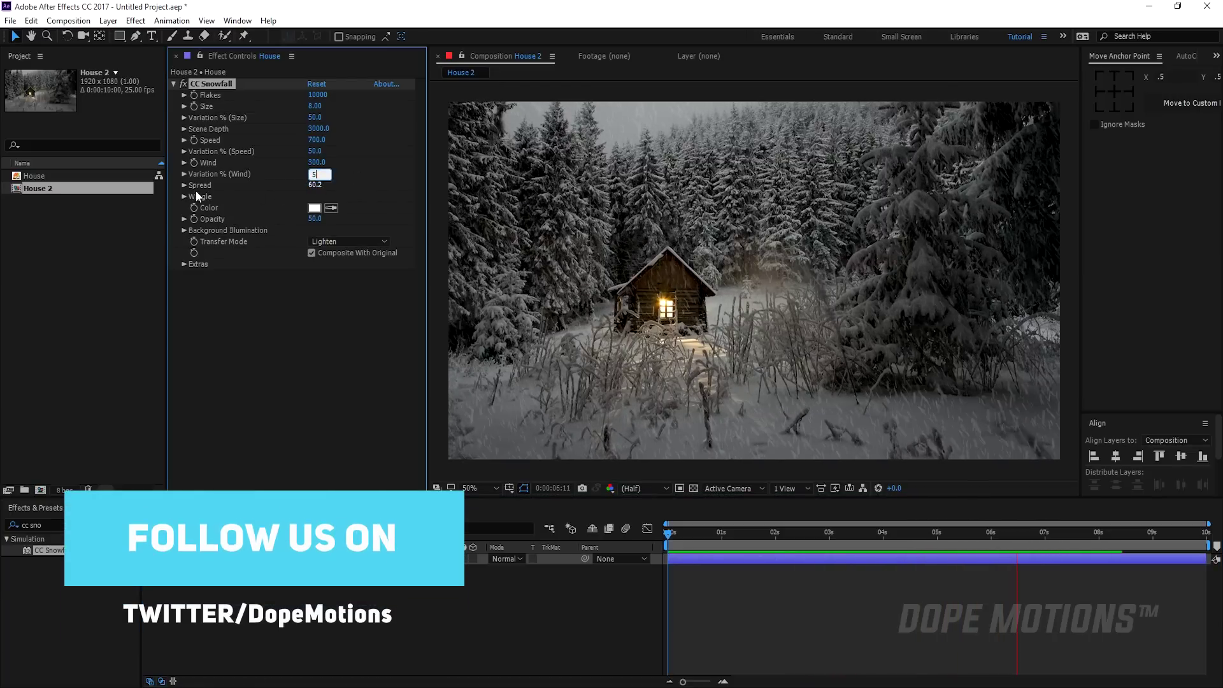
text(0)
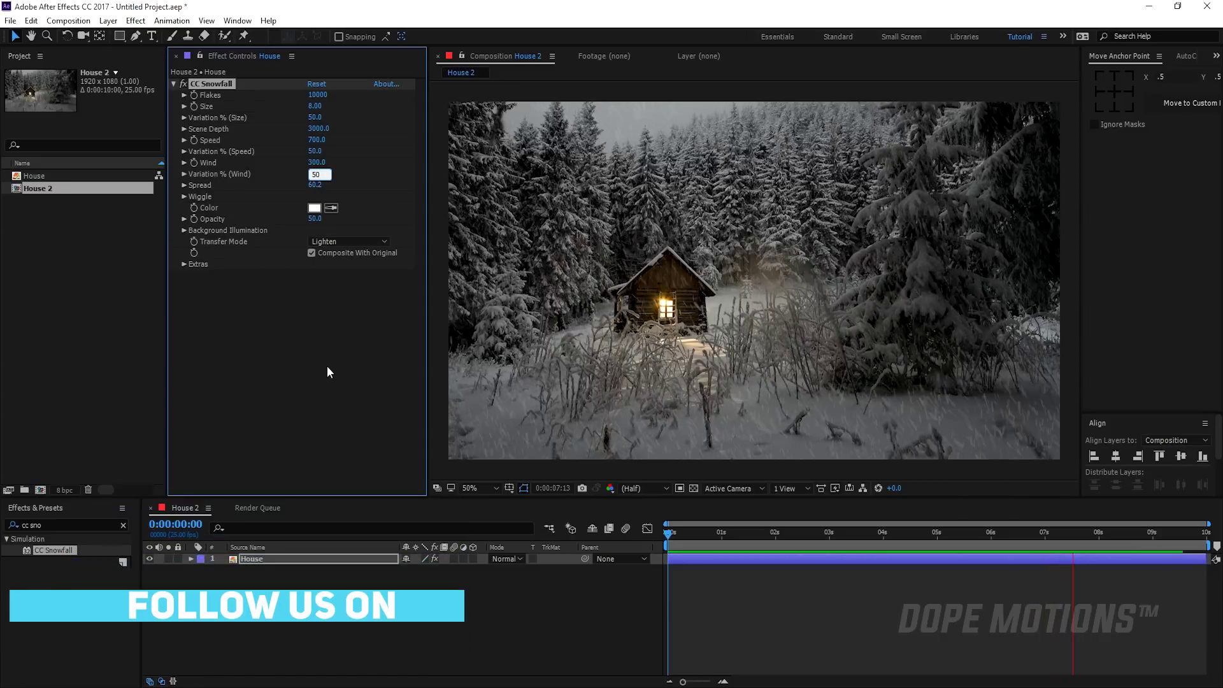
click(325, 369)
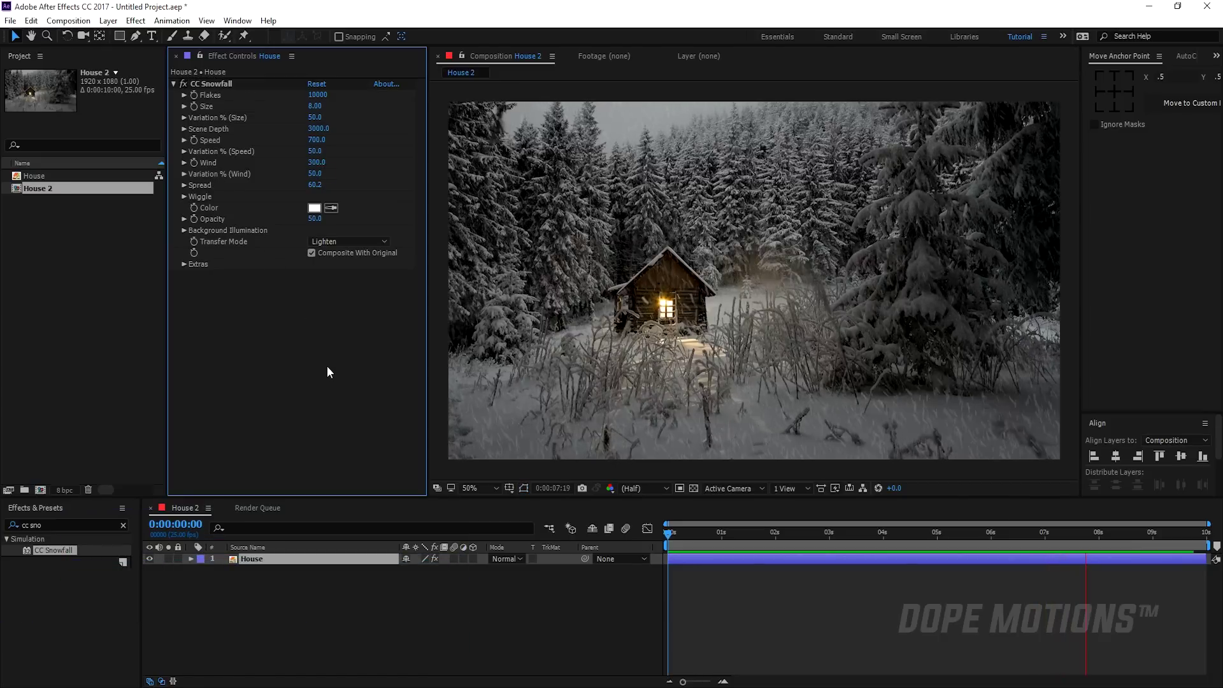
click(315, 139)
text(8)
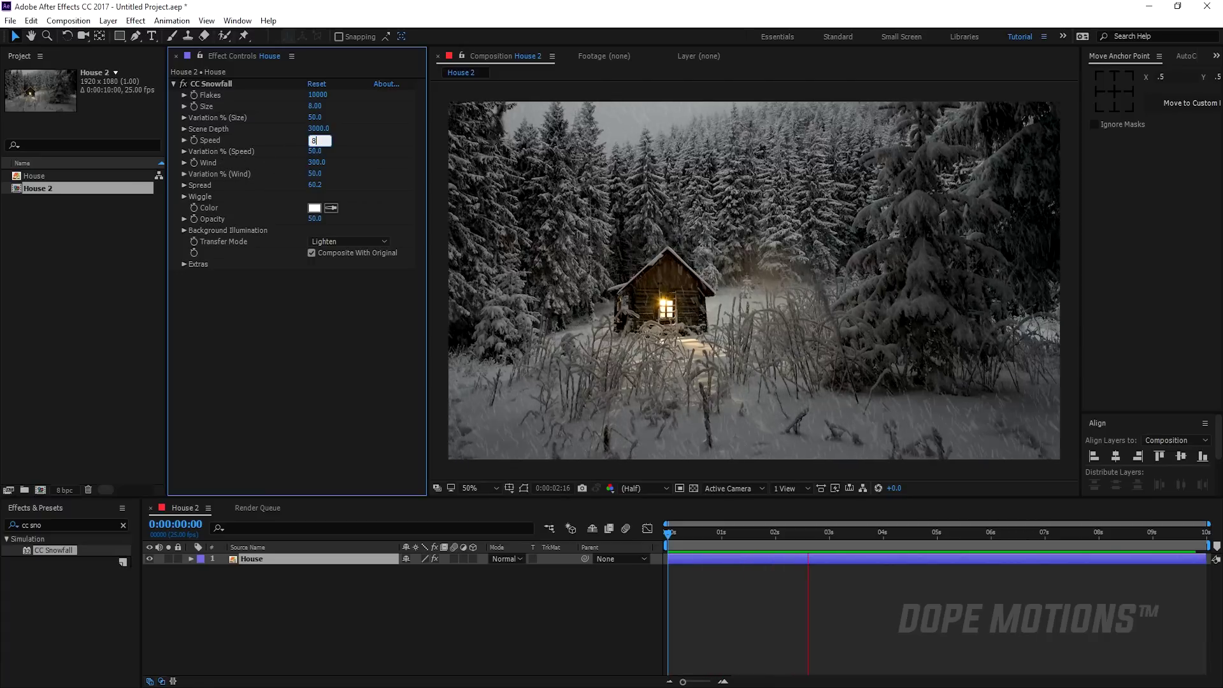
text(00)
key(Return)
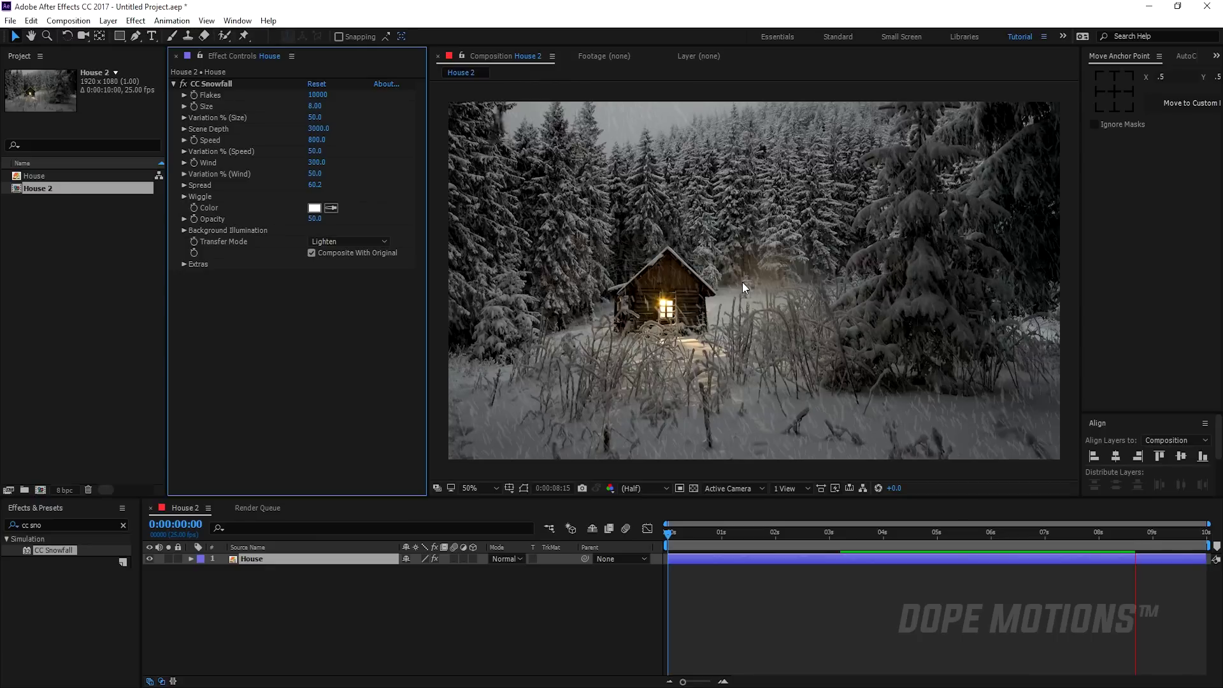
- Add a wiggle(1,7) expression to the House layer's Position for camera shake
click(253, 560)
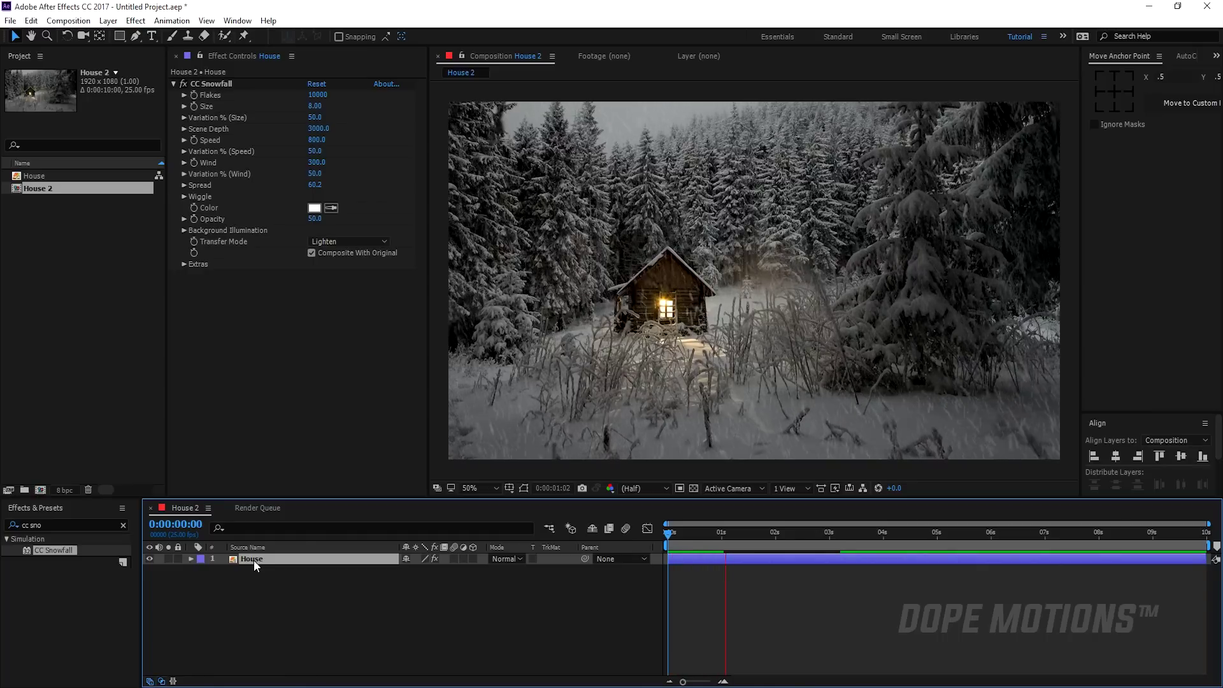
key(p)
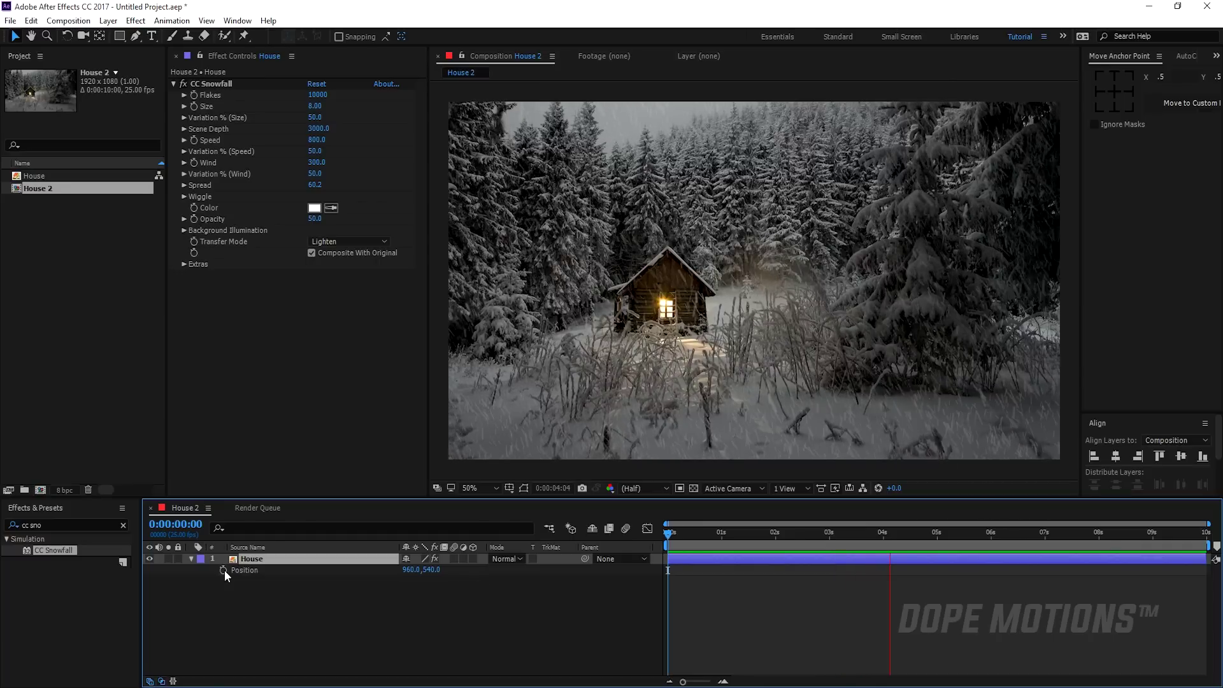
alt+click(224, 571)
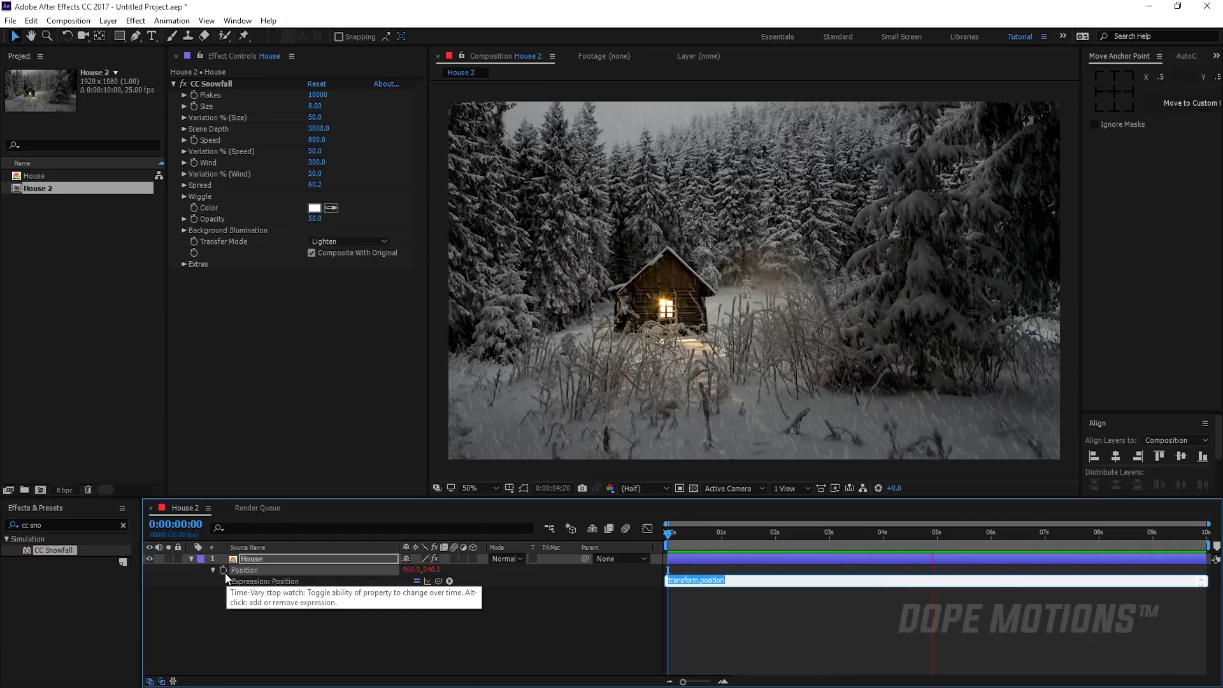
text(w)
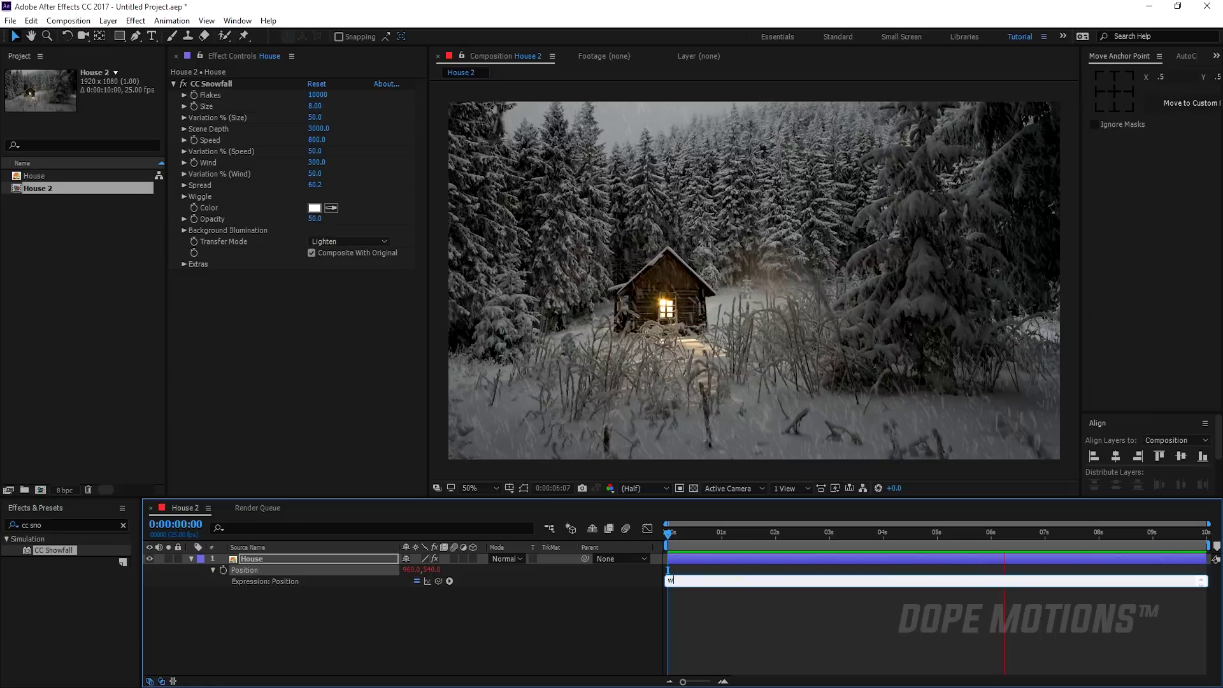
text(igg)
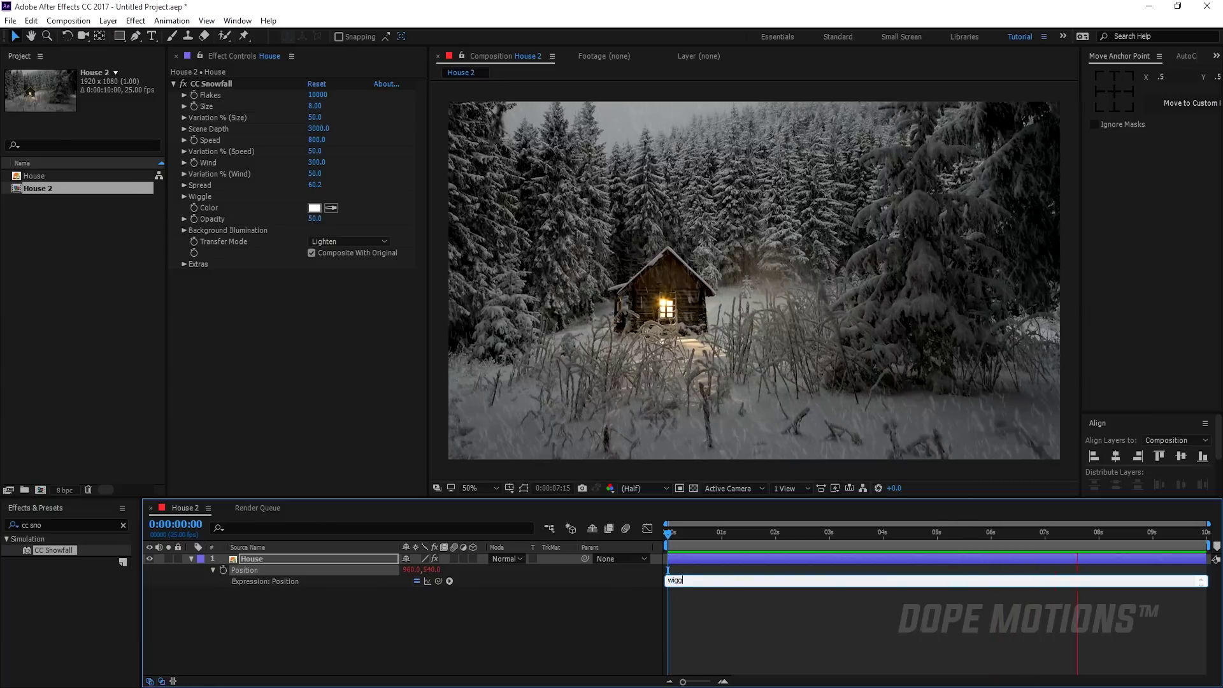
text(le())
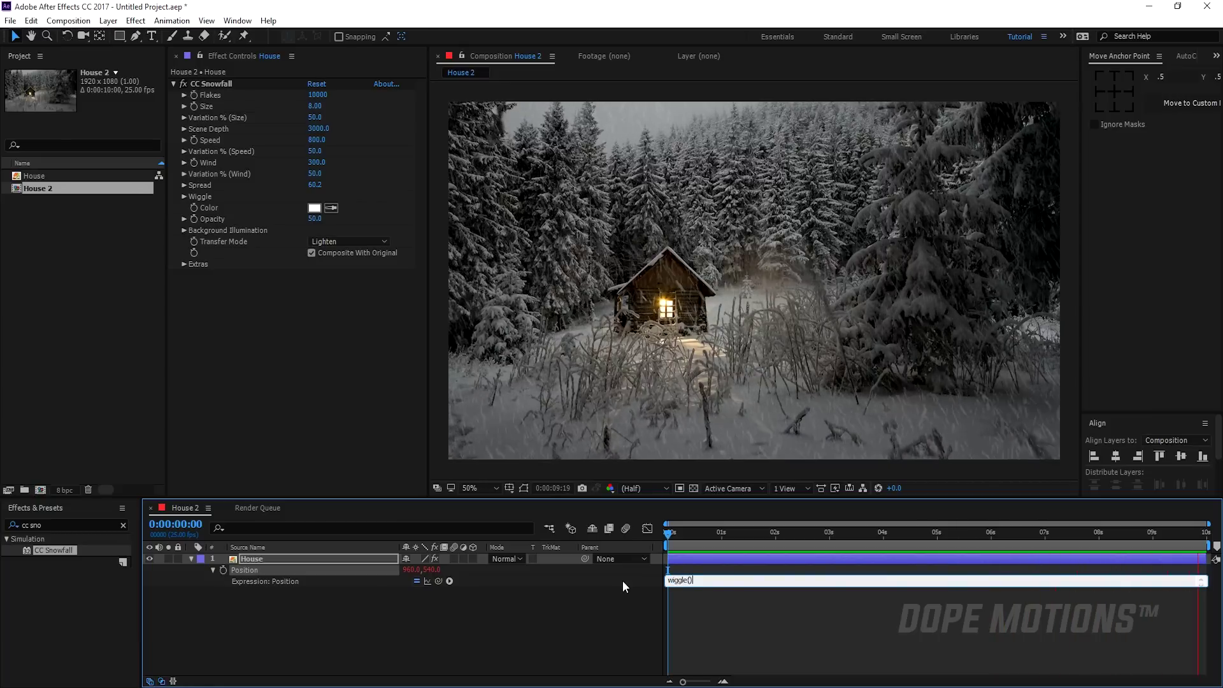
key(Left)
text(1)
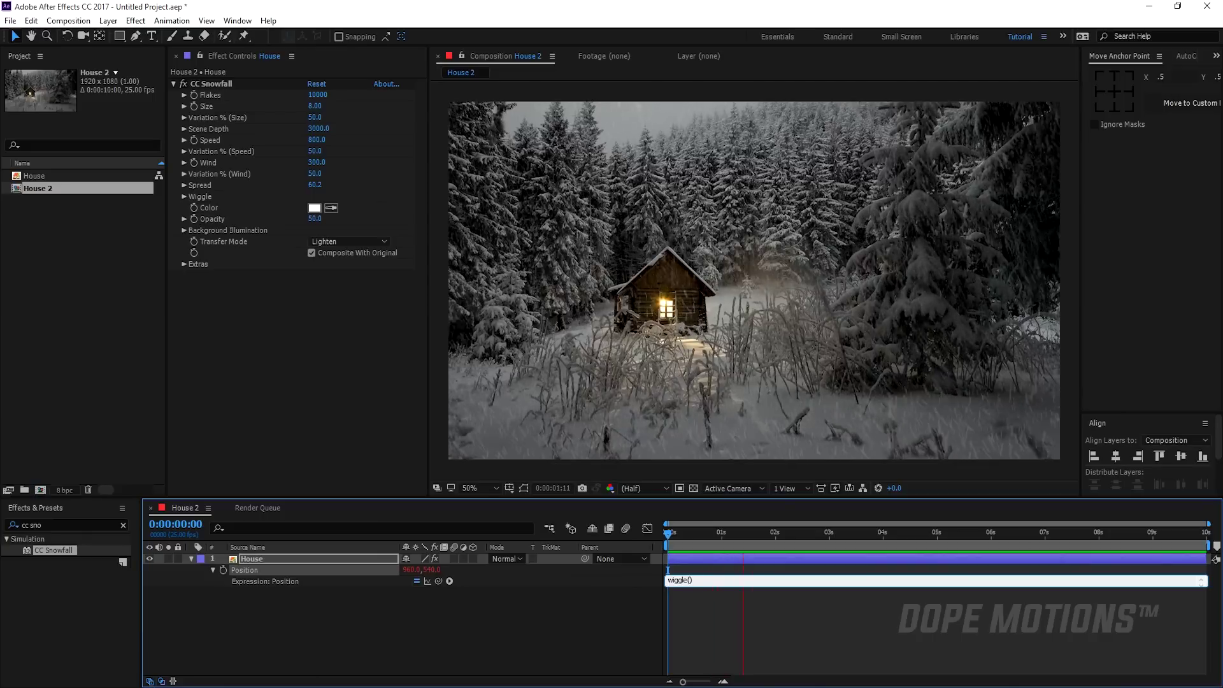
text(,)
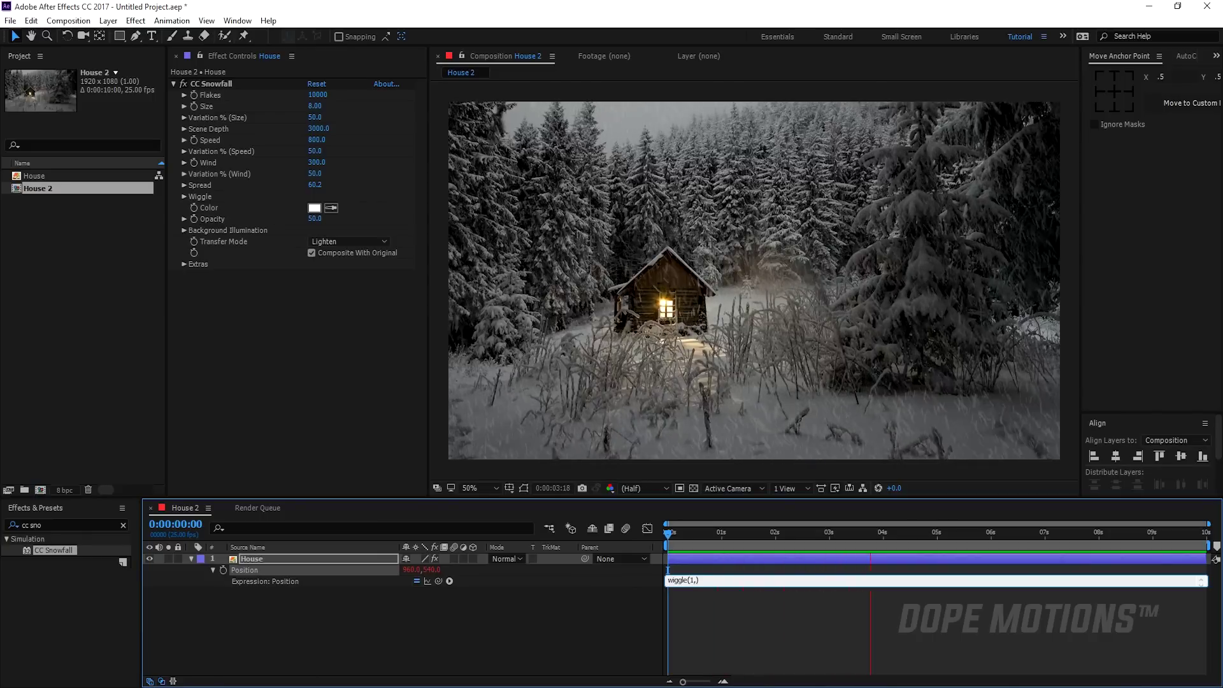
text(7)
click(701, 614)
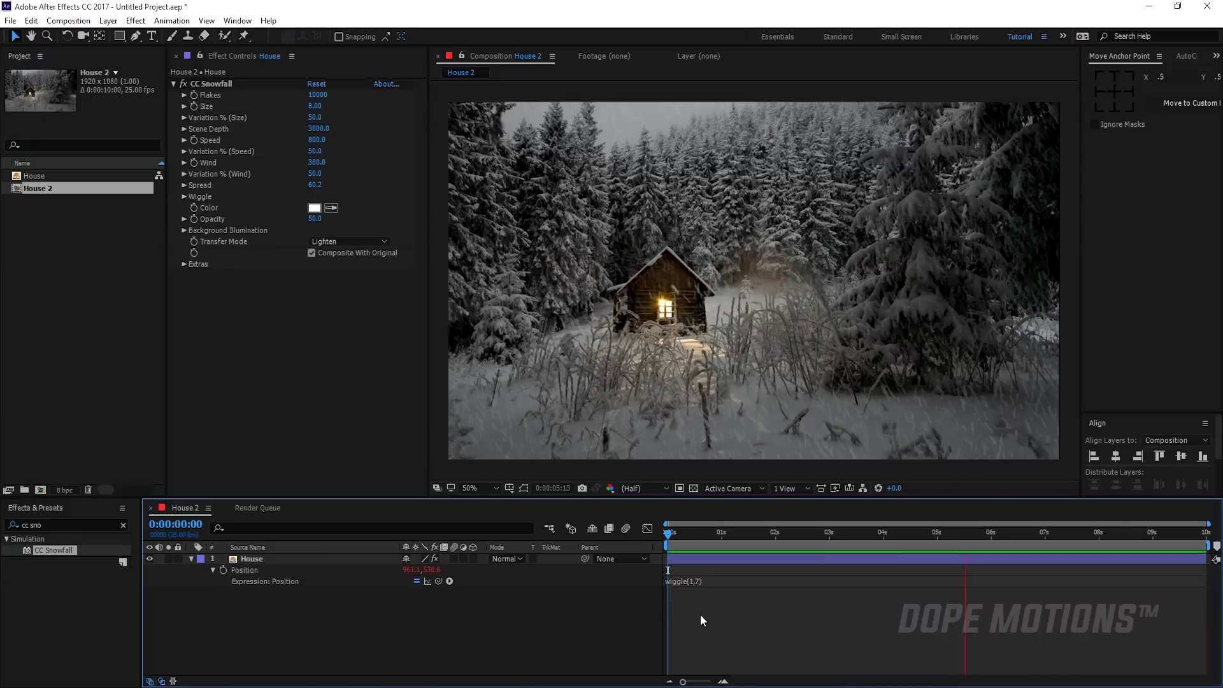
- Scale the House layer to 105% to hide the shaking edges
click(302, 558)
key(s)
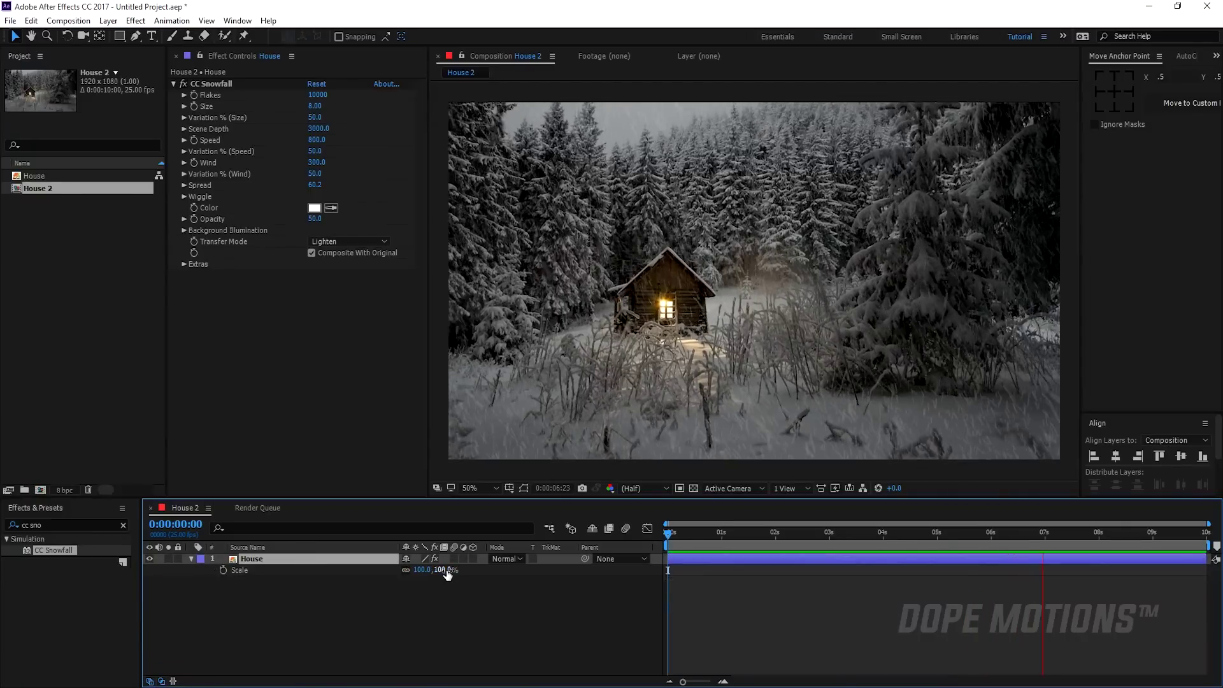
click(446, 569)
text(105)
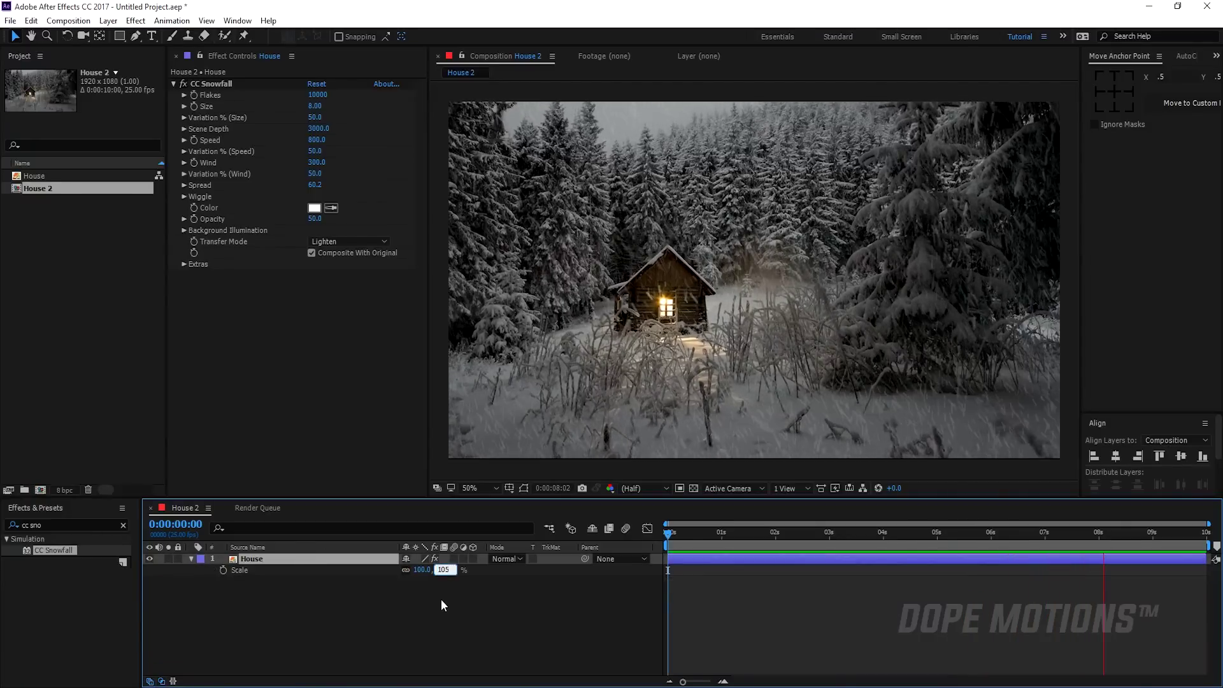
click(551, 590)
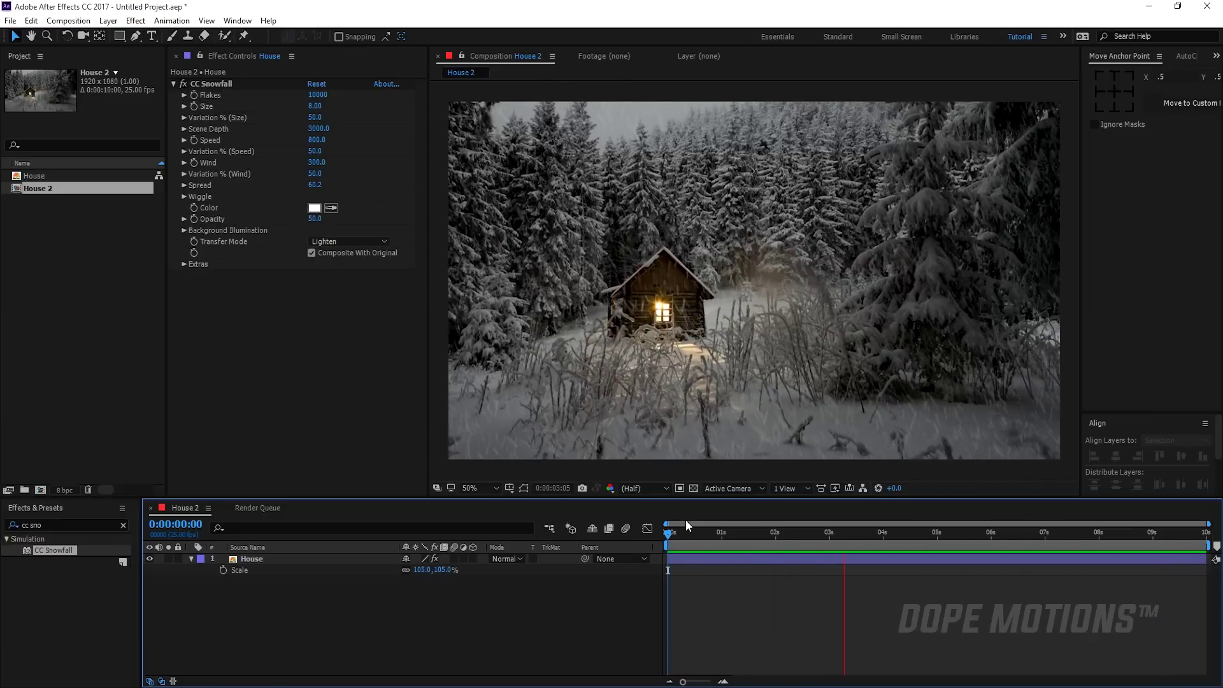
- Return near the start and set CC Snowfall Scene Depth to 12000
click(688, 533)
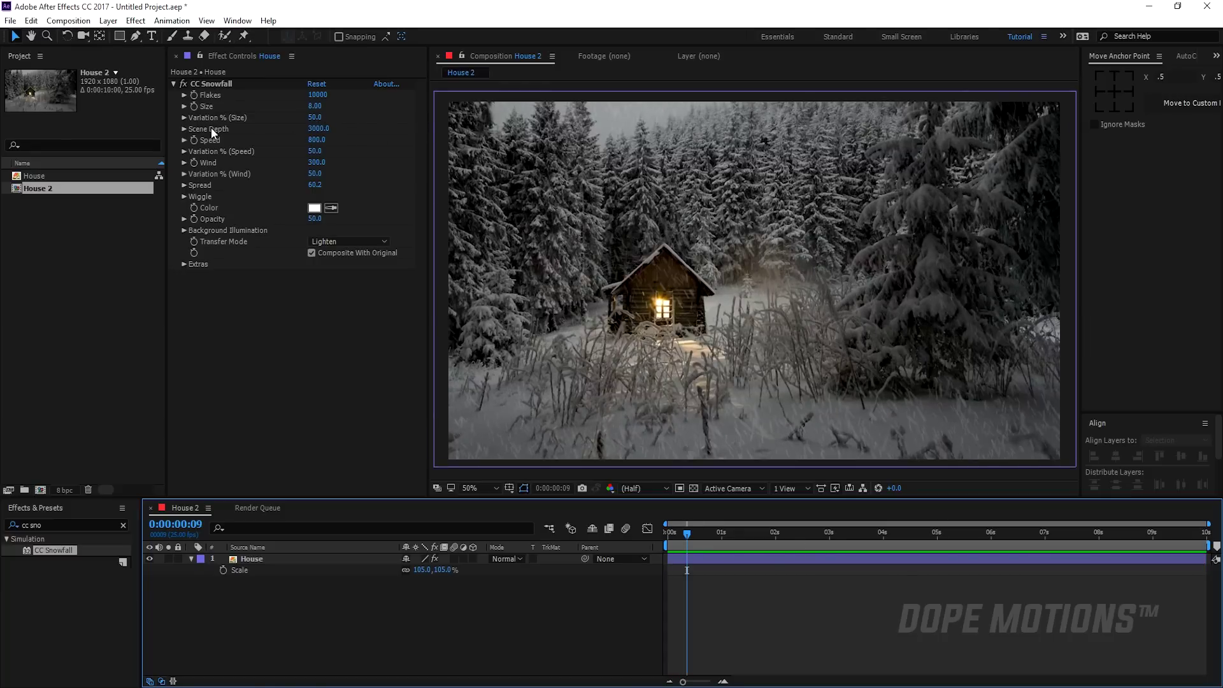
click(317, 129)
text(12)
click(323, 272)
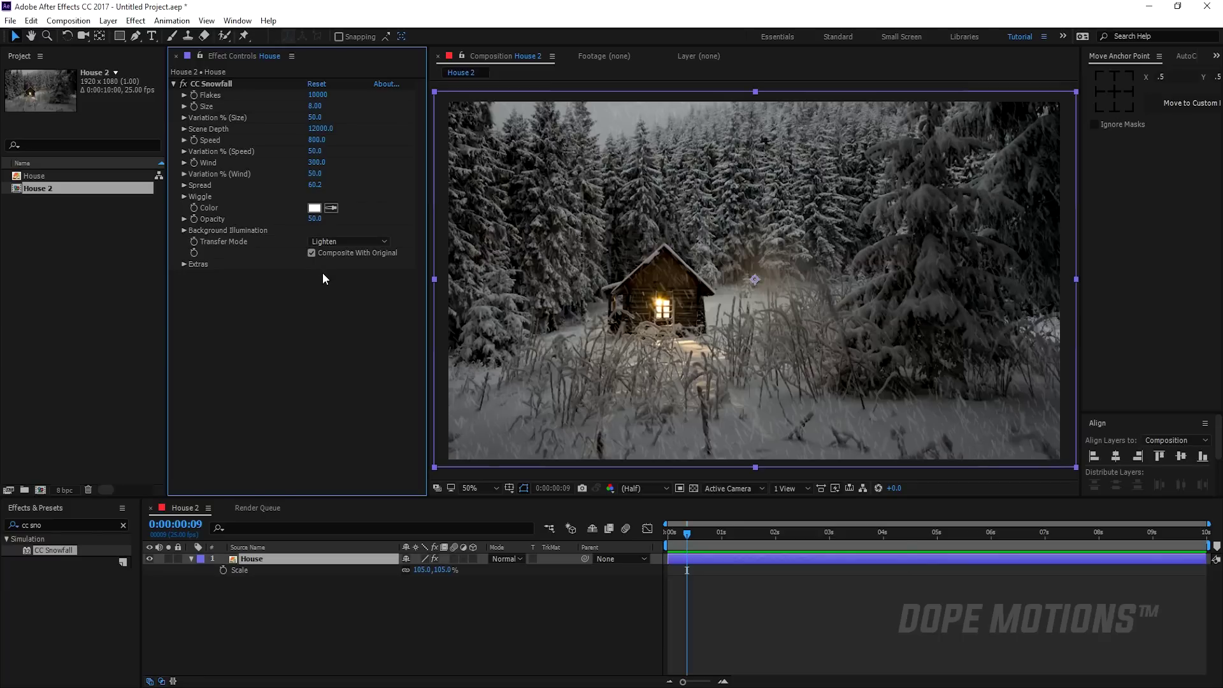
- Lower snowfall Speed to 300 and Wind to 100, then preview the subtler snow
click(317, 145)
click(324, 142)
click(328, 365)
click(316, 164)
click(315, 163)
click(307, 365)
key(space)
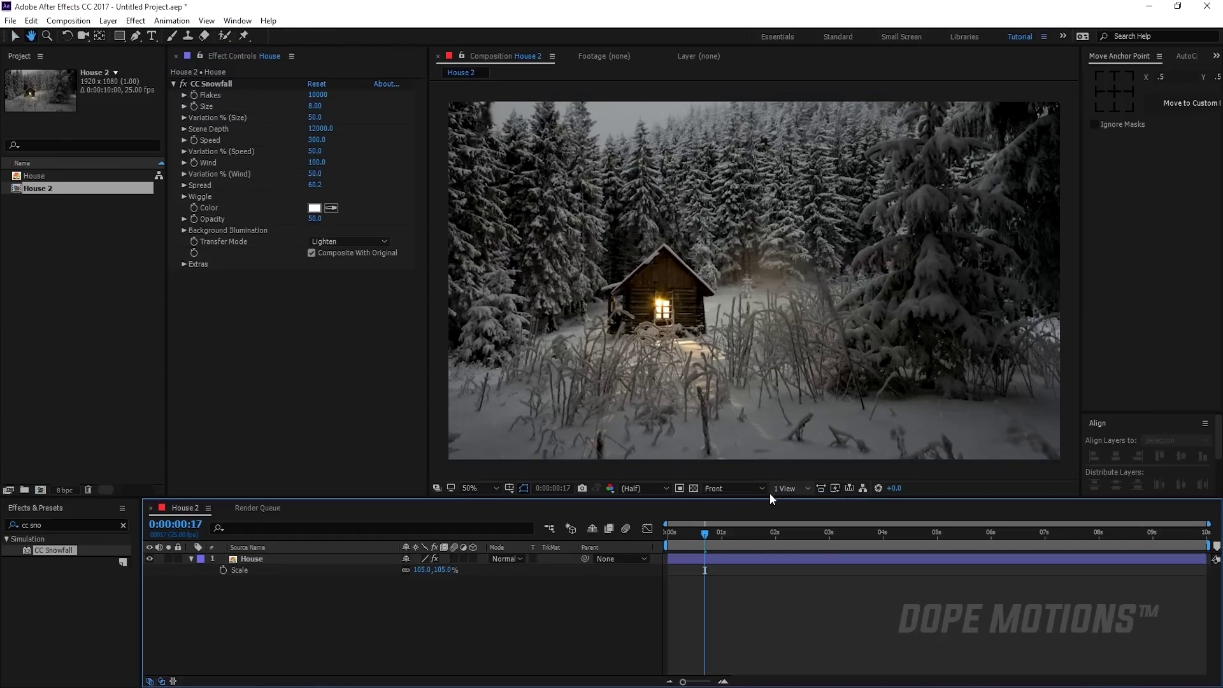